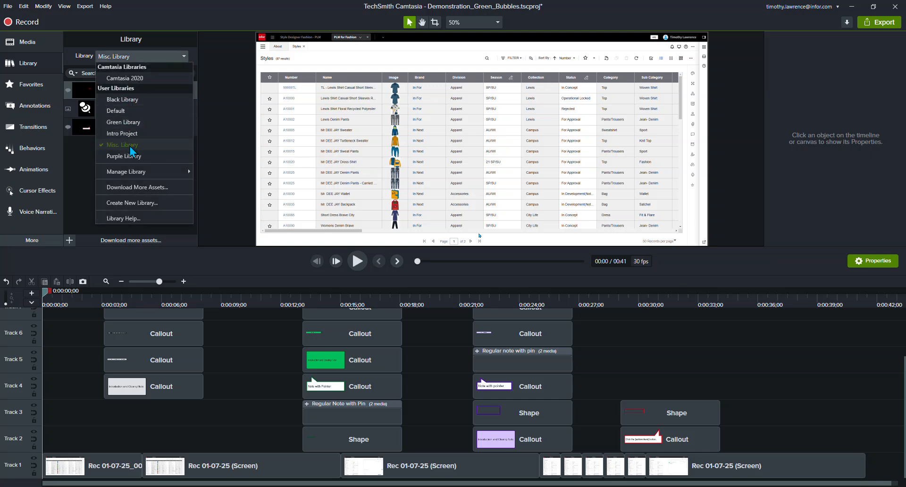
Step: Open the Black Library and examine its title, note and pointer callouts on the canvas at about 0:00:04;25
left_click(128, 99)
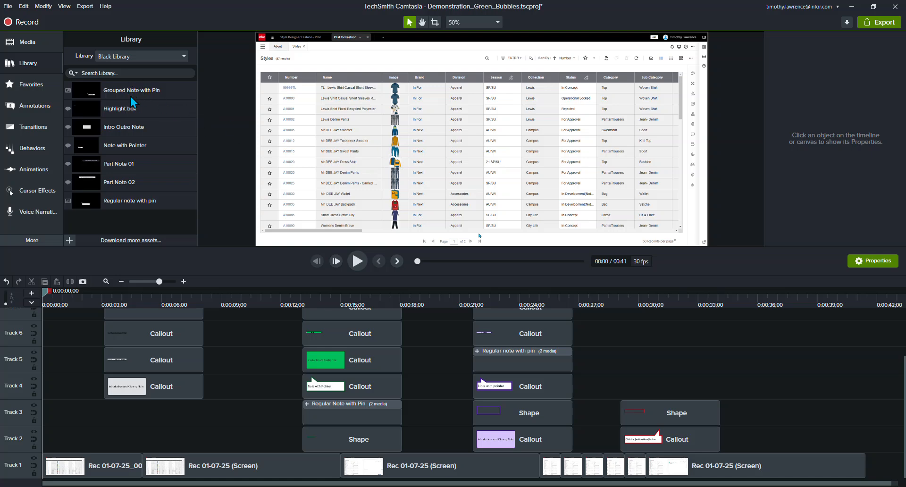
left_click_drag(45, 297, 138, 292)
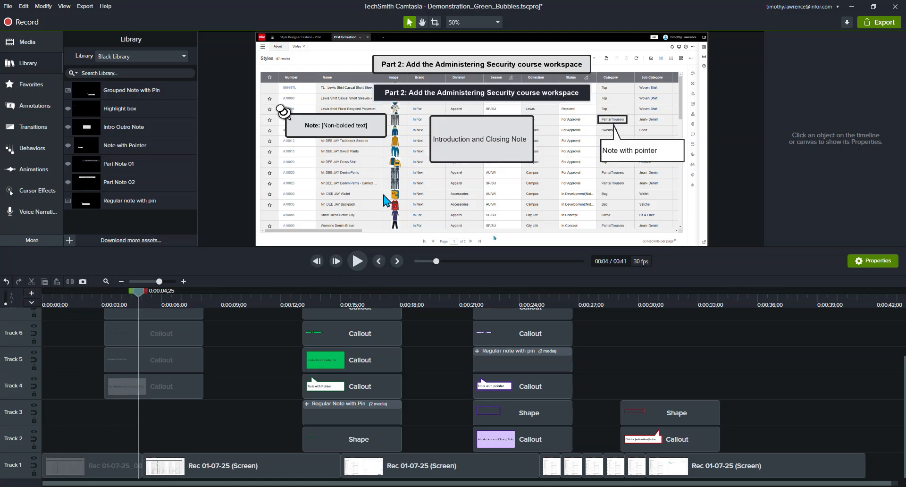
left_click_drag(659, 150, 655, 170)
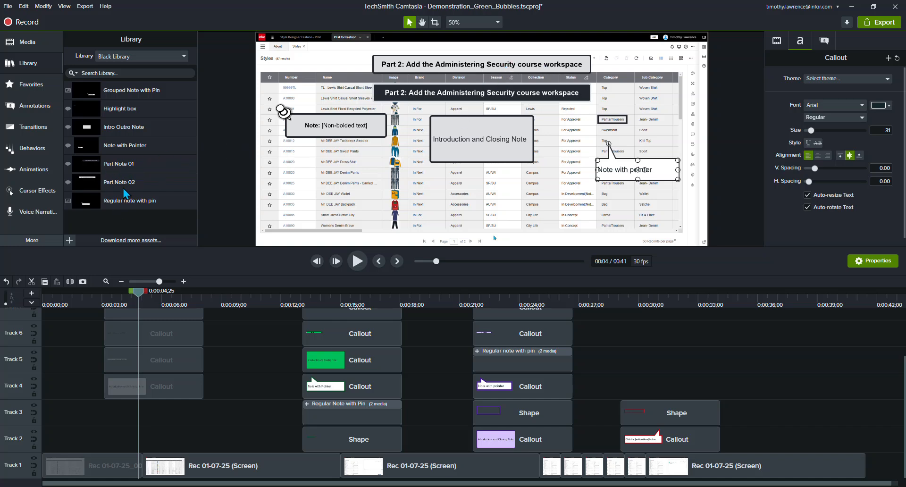
left_click(478, 60)
left_click(475, 88)
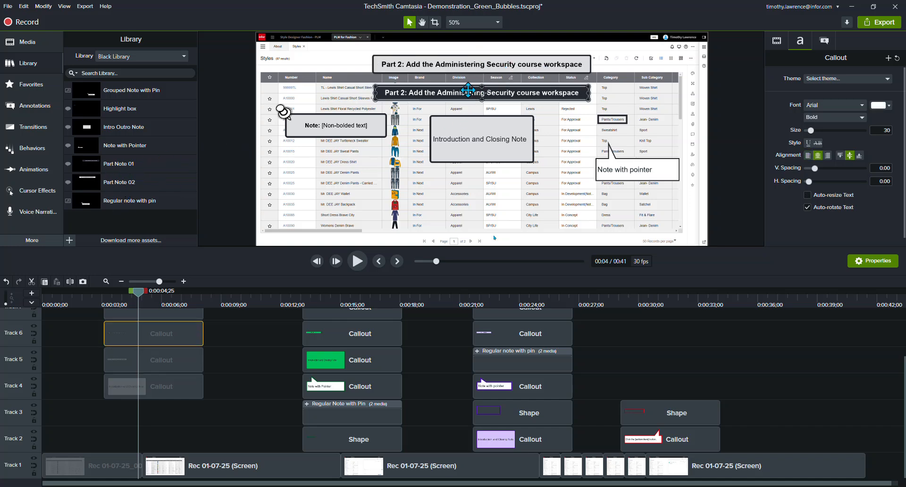
left_click(350, 136)
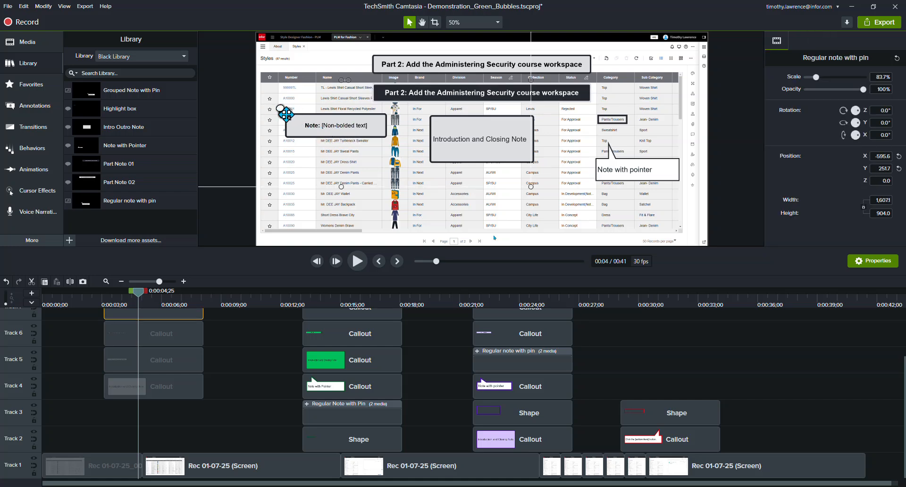
left_click(483, 144)
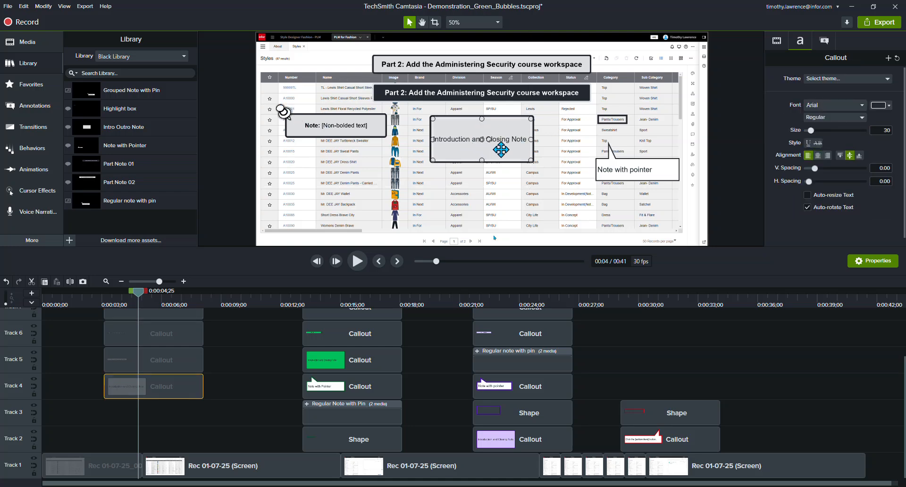
left_click(550, 193)
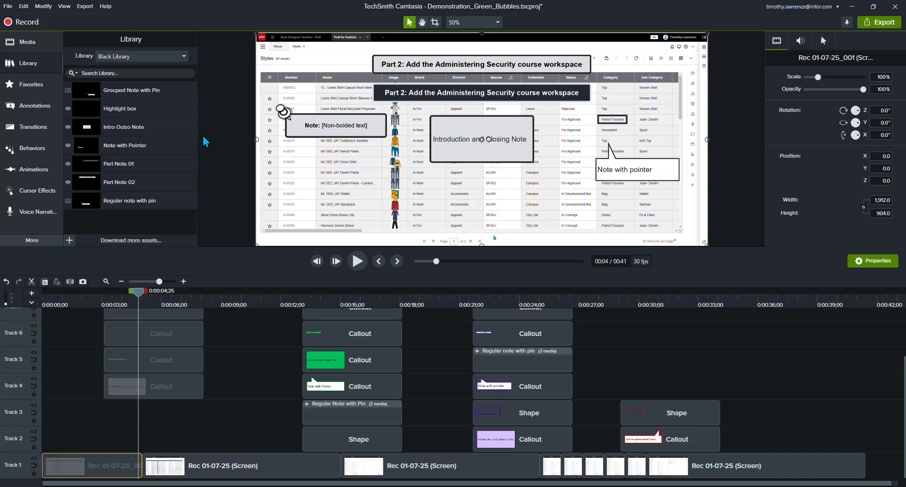
Step: Reposition the black "Note with pointer" callout just below the black highlight box around Pants/Trousers
mouse_move(628, 173)
left_mouse_down()
mouse_move(609, 184)
mouse_move(631, 163)
mouse_move(631, 184)
left_mouse_up()
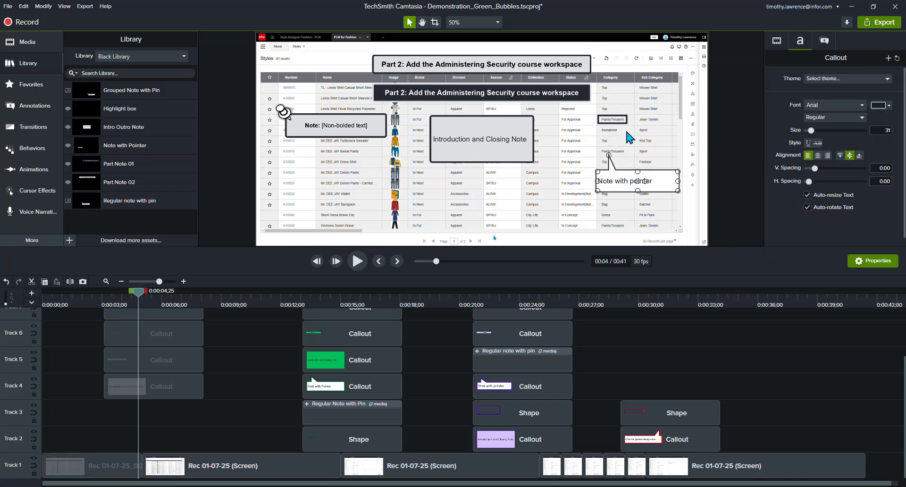
mouse_move(605, 119)
left_mouse_down()
mouse_move(591, 125)
mouse_move(603, 119)
left_mouse_up()
left_click(614, 207)
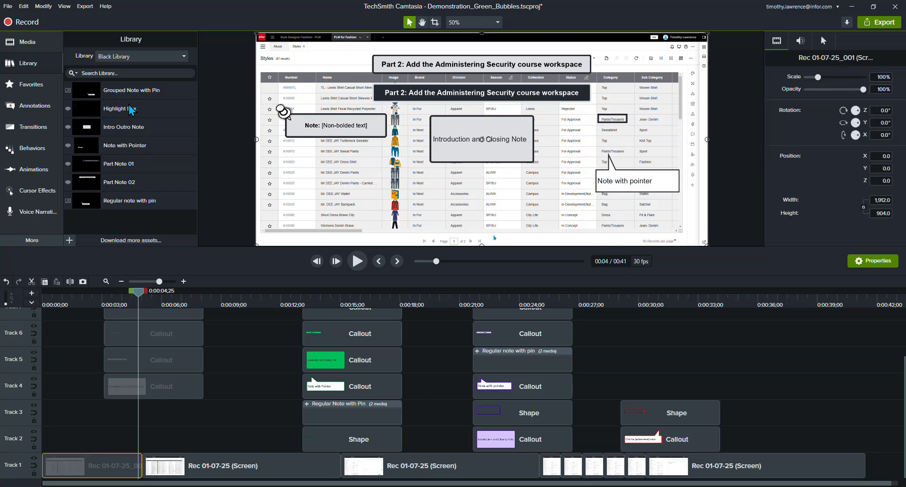
left_click_drag(630, 182, 635, 160)
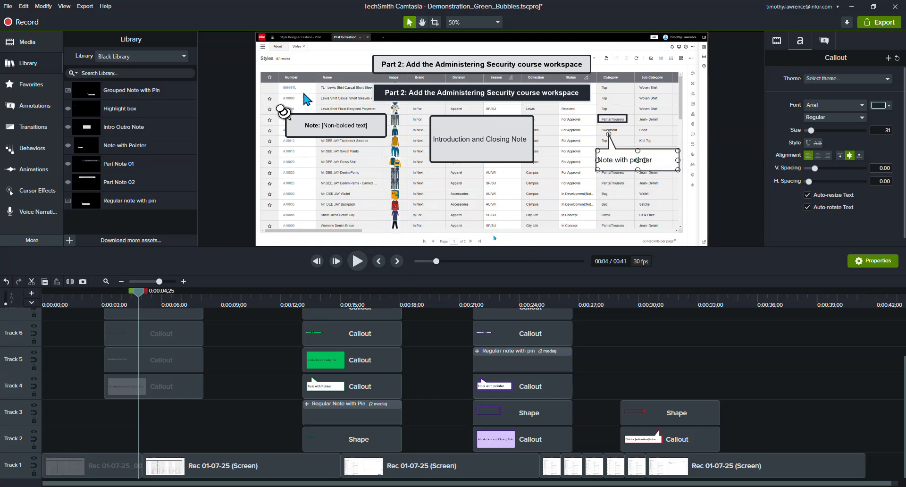
Step: Examine the green callouts at about 0:00:14;19 and the purple ones at 0:00:23;00, and view the Green Library and Purple Library assets
left_click_drag(142, 296, 333, 296)
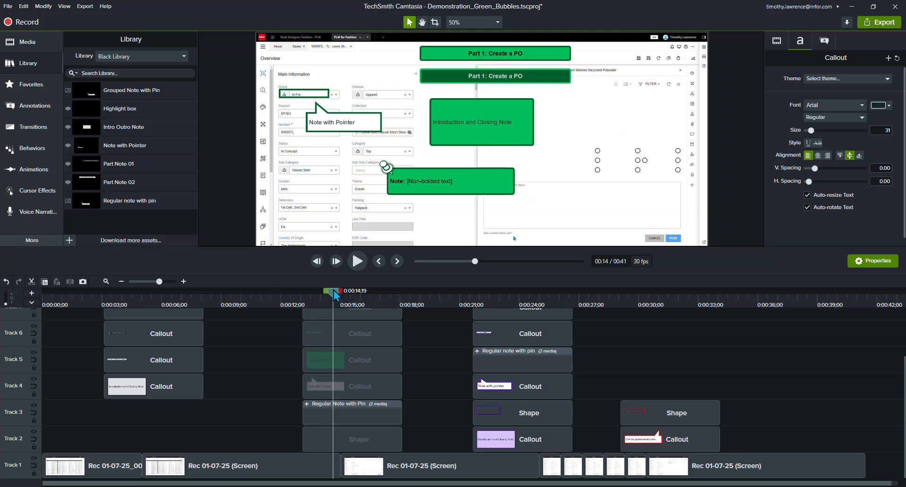
left_click_drag(334, 294, 500, 296)
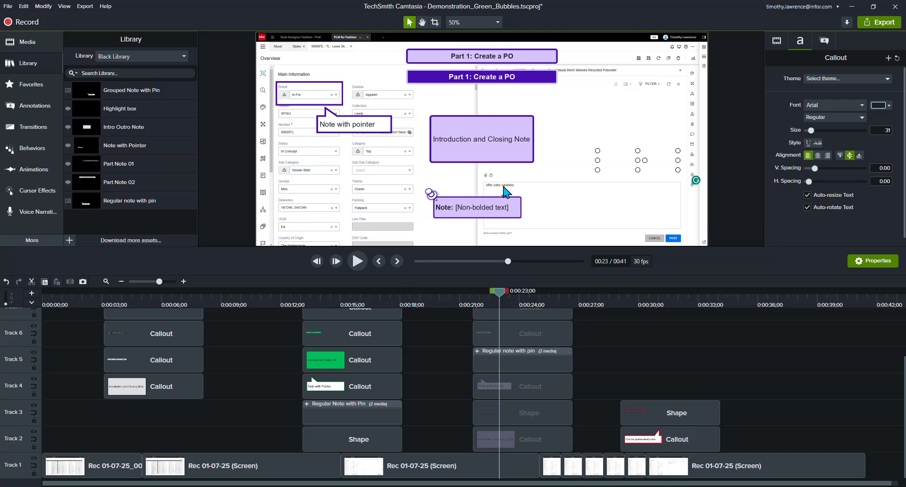
left_click(184, 56)
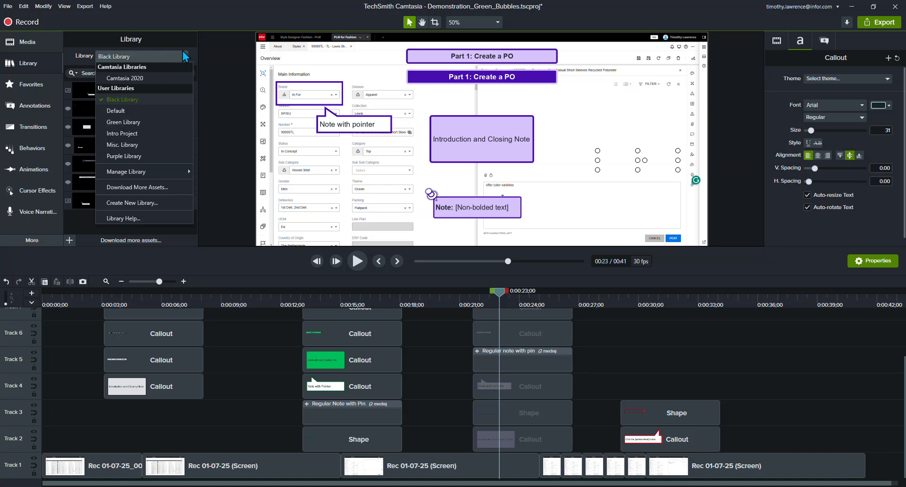
left_click(137, 124)
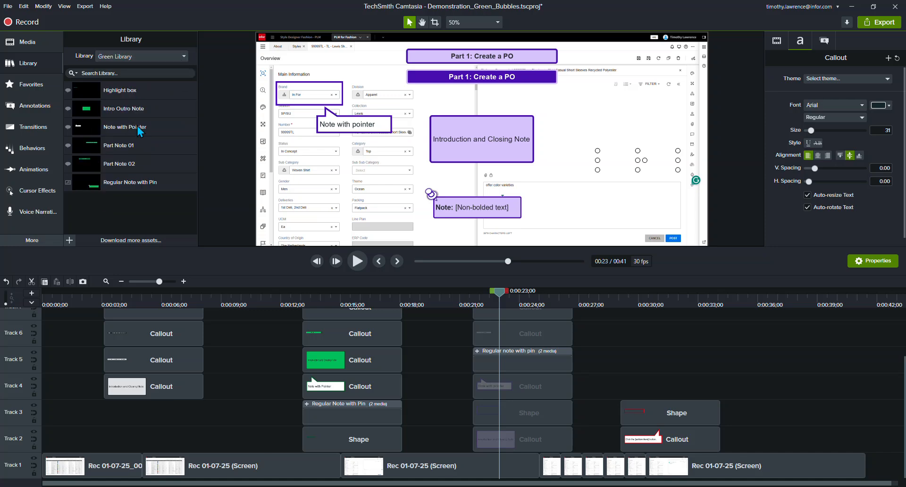
left_click(180, 55)
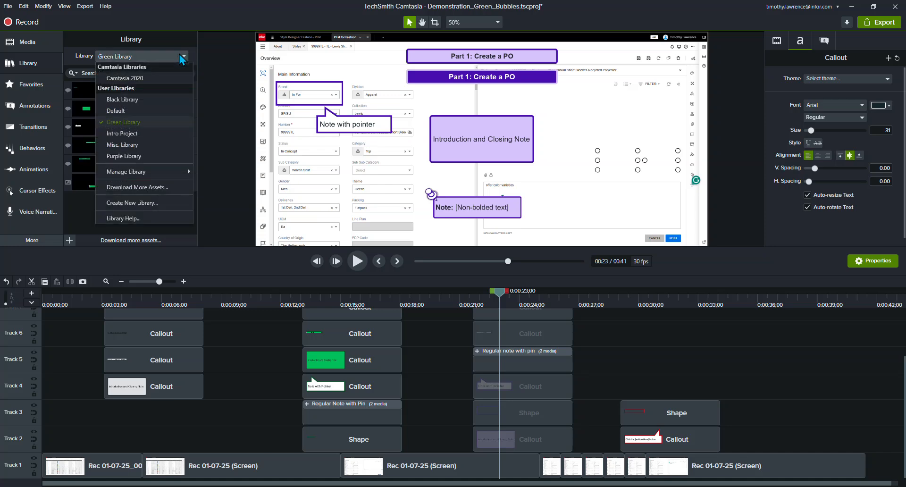
left_click(122, 155)
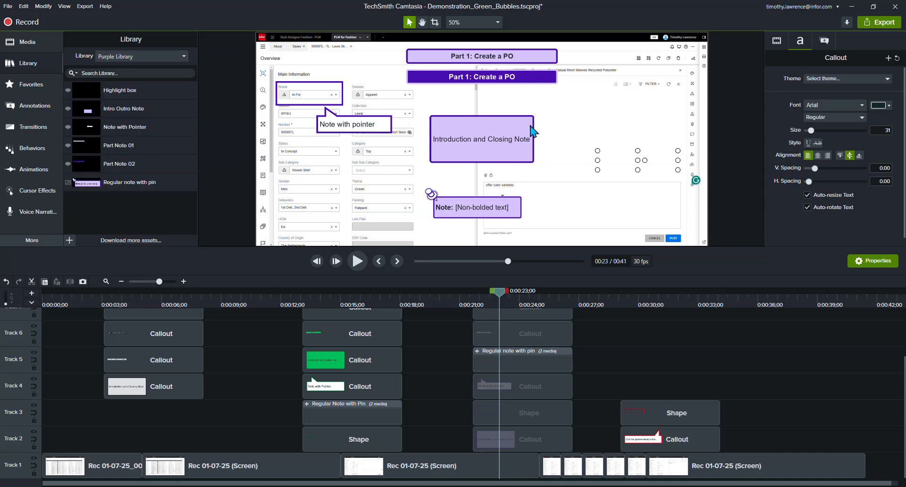
Step: View the red callout and highlight box at 0:00:30;00 and open the Misc. Library
left_click_drag(498, 294, 638, 292)
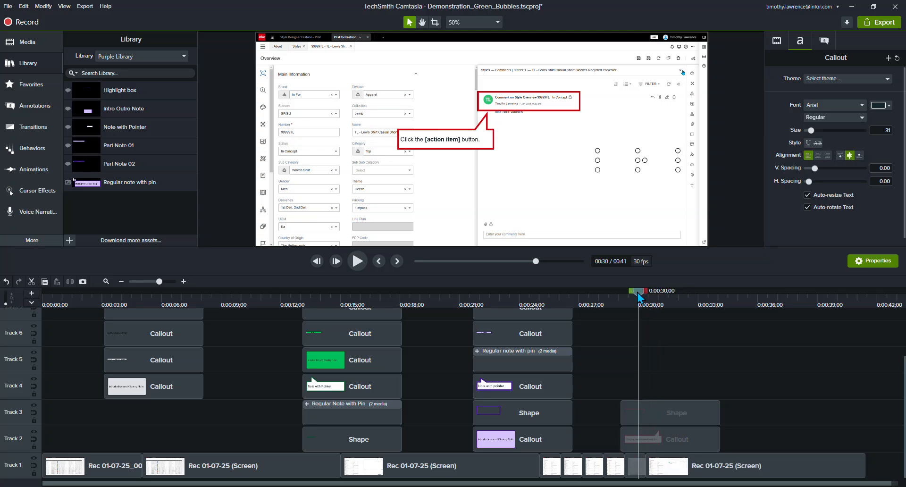
left_click(185, 56)
left_click(122, 145)
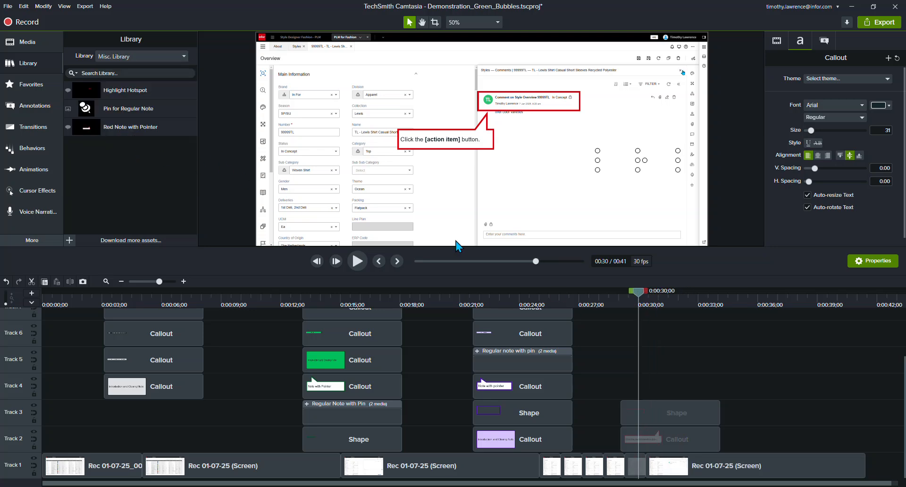
Step: Reposition the red "Click the [action item] button." callout beneath the red highlight box around the comment
left_click_drag(469, 146, 420, 142)
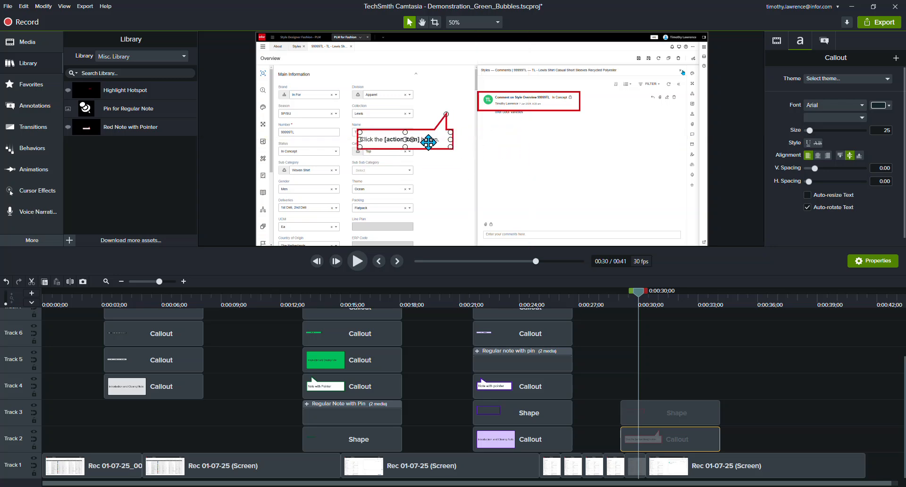
left_click(519, 104)
left_click_drag(427, 148, 500, 143)
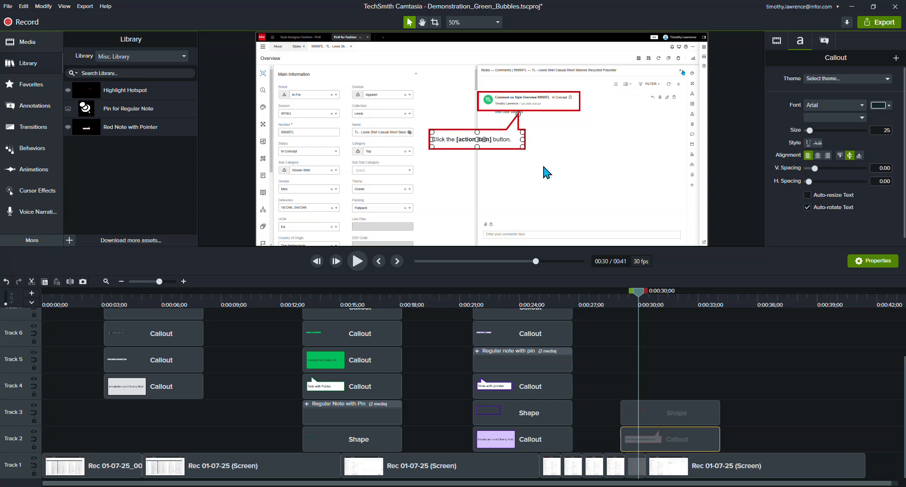
left_click(570, 149)
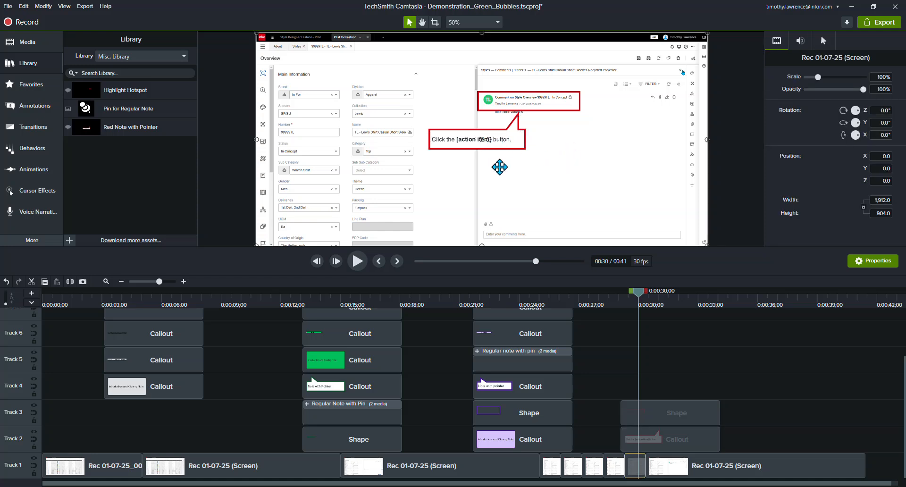
left_click_drag(467, 142, 465, 148)
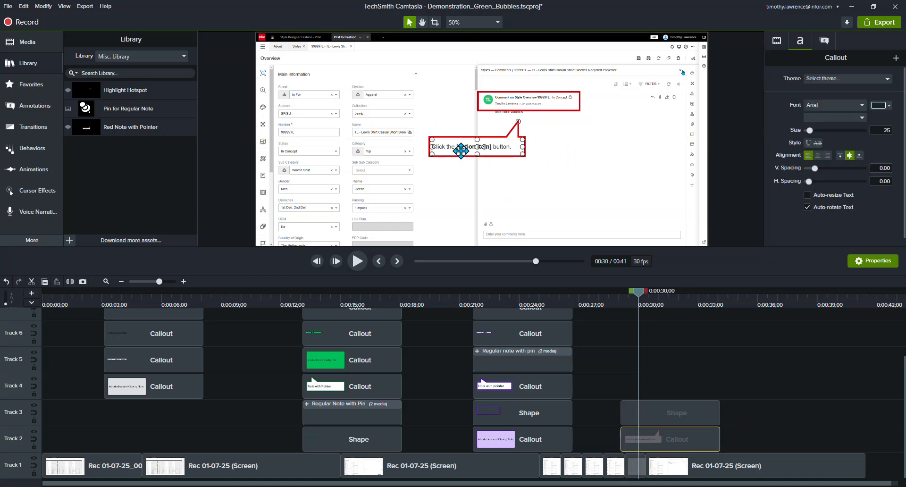
Step: Review the purple and black callouts along the timeline, finishing with the playhead at about 0:00:31;11
left_click_drag(643, 301, 500, 319)
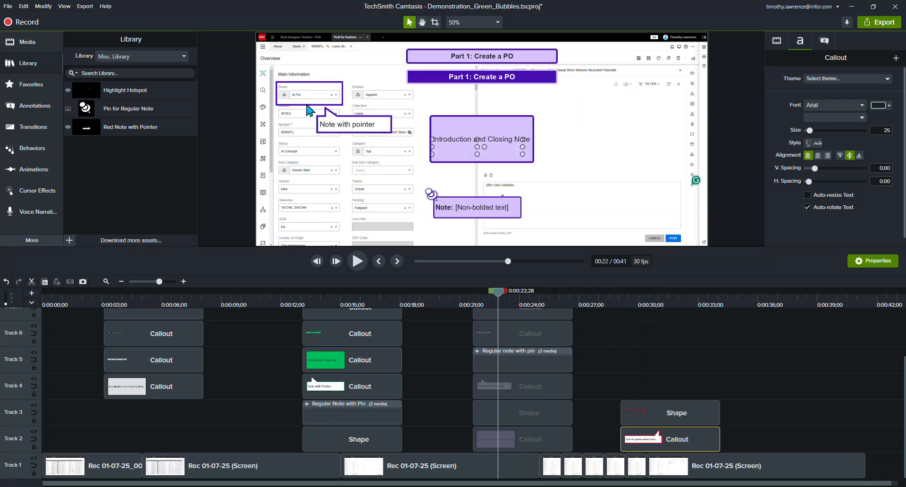
left_click_drag(499, 296, 122, 334)
left_click_drag(174, 344, 666, 349)
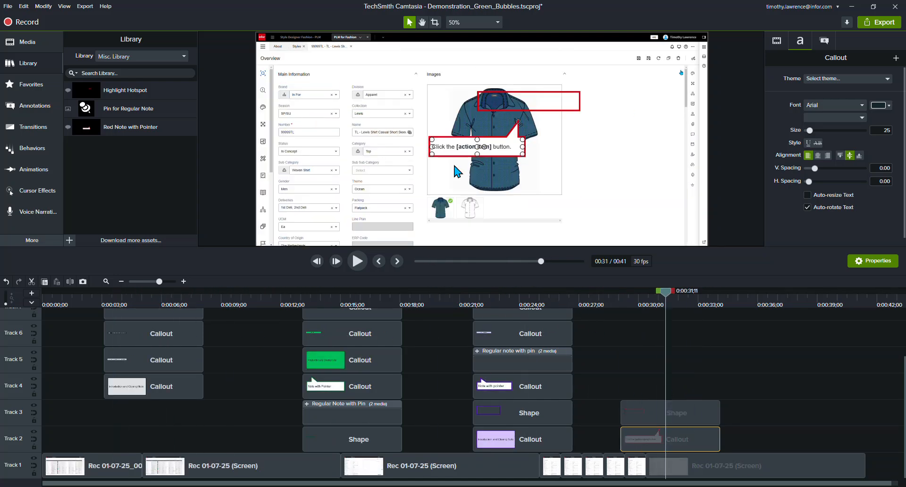
Step: Move the red highlight box over the end of the Brand field and shorten its width to a small box
left_click(506, 140)
left_click(491, 170)
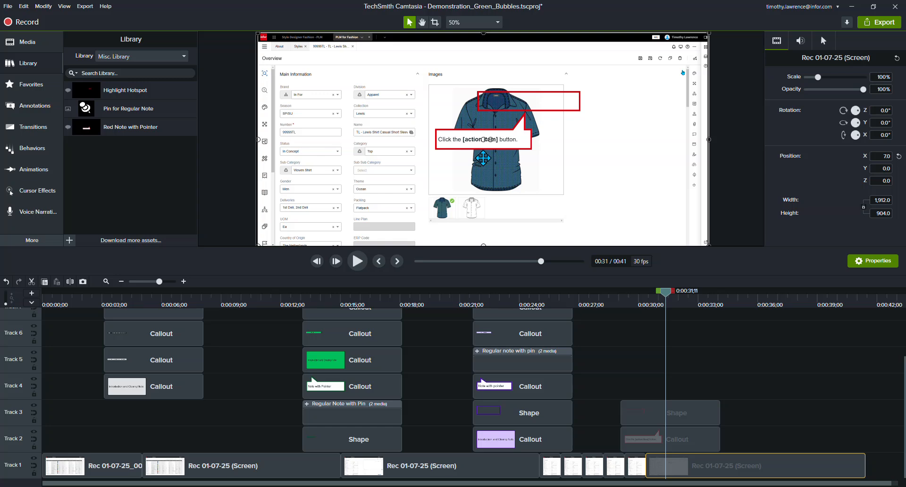
left_click_drag(524, 101, 366, 94)
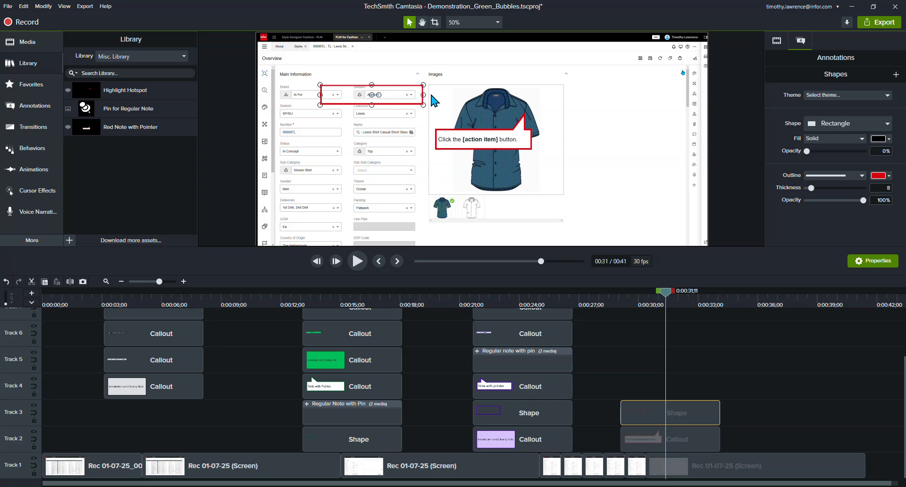
left_click_drag(423, 94, 357, 95)
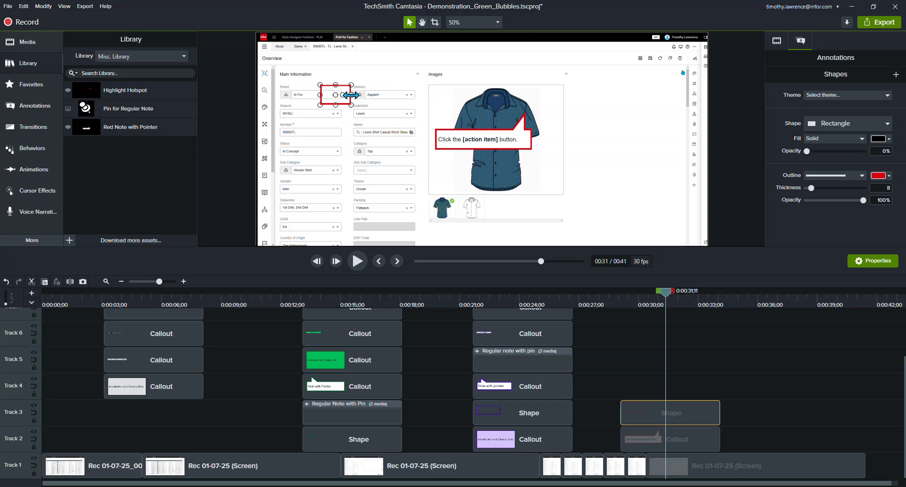
Step: Place the red callout below the small highlight box with its pointer touching it, and shift the box left to centre it over the pointer
left_click_drag(465, 140, 315, 148)
left_click_drag(376, 123, 327, 104)
left_click(378, 127)
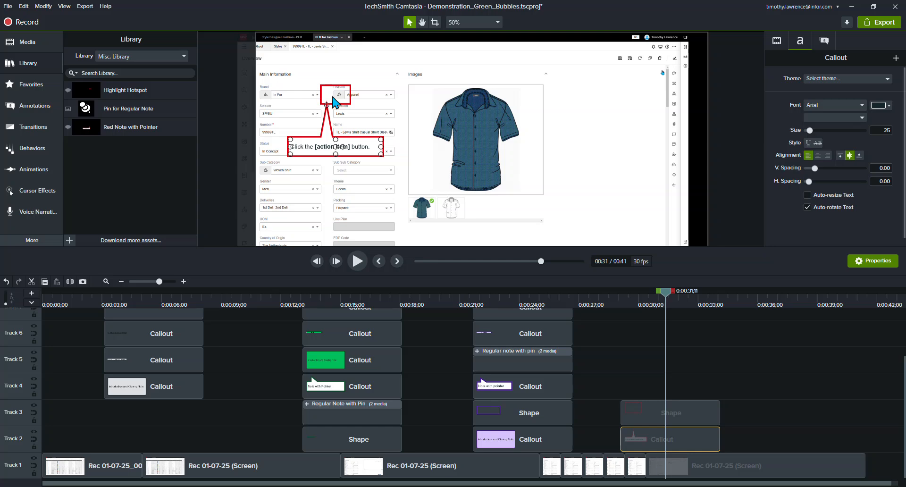
left_click_drag(346, 96, 330, 94)
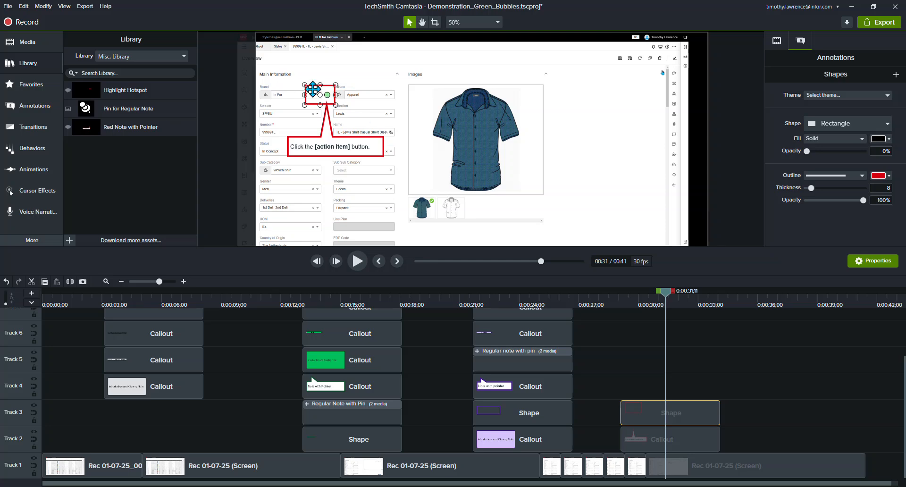
Step: Browse the Black Library and Green Library assets, finishing with the Purple Library open
left_click(185, 57)
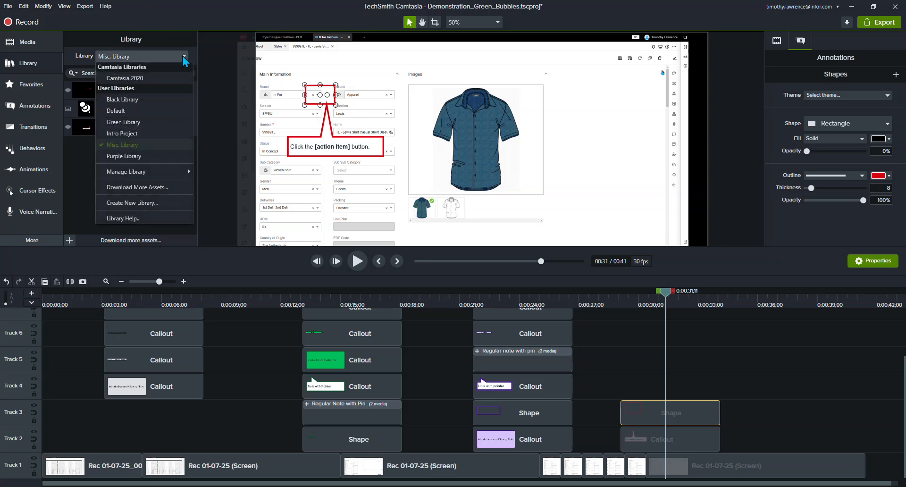
left_click(130, 100)
left_click(182, 57)
left_click(128, 123)
left_click(185, 57)
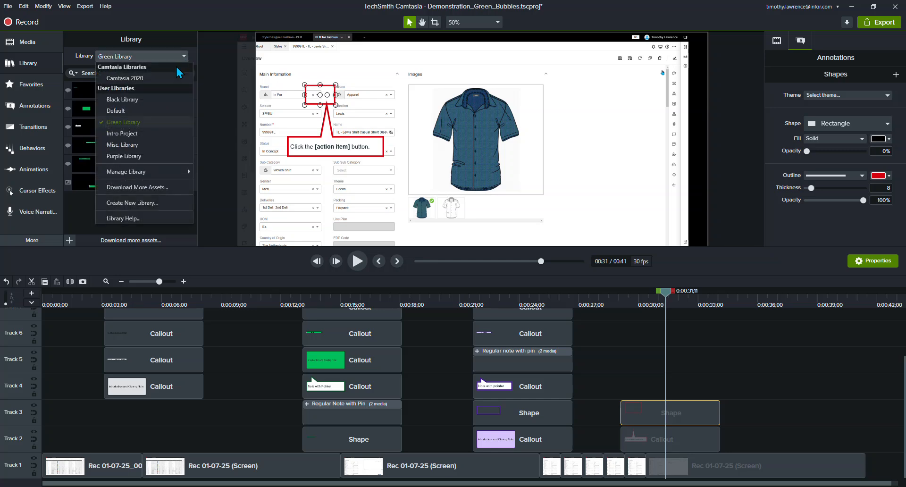
left_click(135, 161)
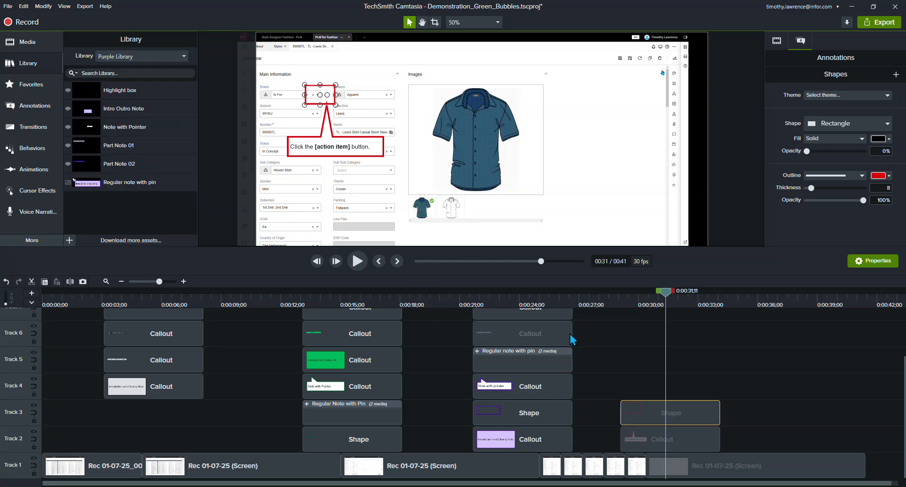
Step: Enlarge the purple "Introduction and Closing Note" callout at about 0:00:25;08, making it slightly wider and taller
left_click_drag(668, 298, 547, 335)
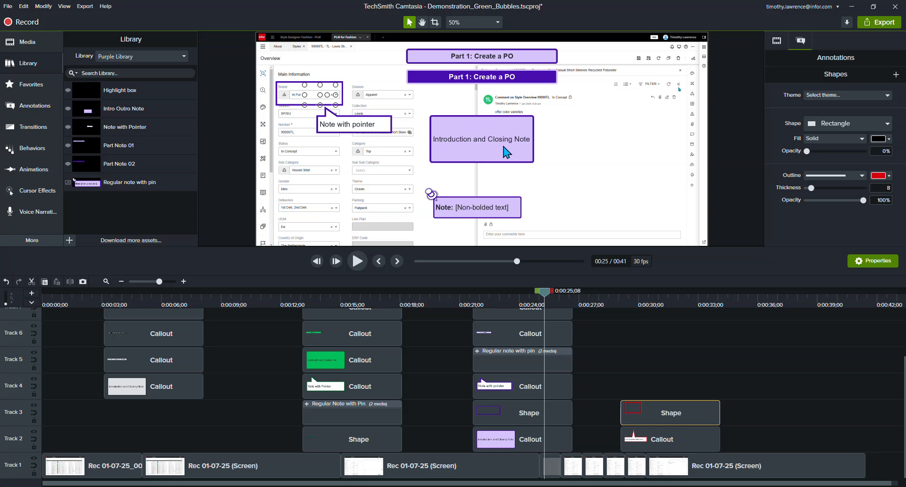
left_click(507, 152)
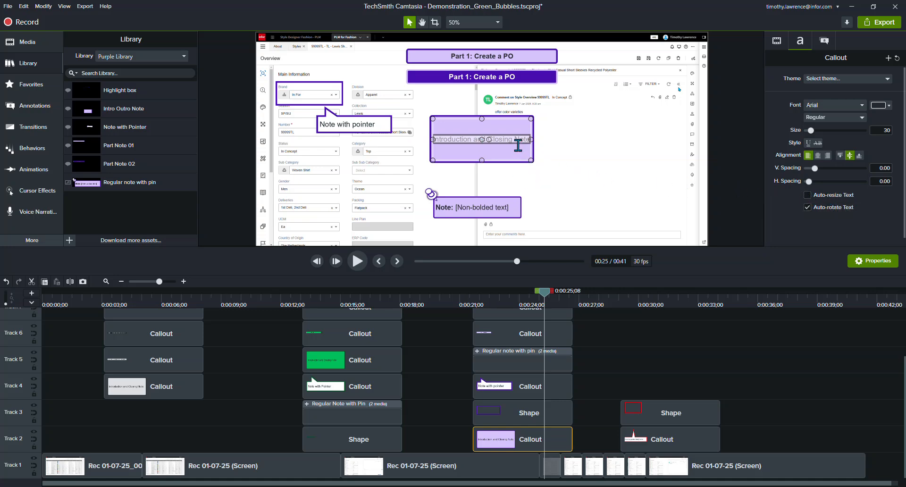
mouse_move(531, 161)
left_mouse_down()
mouse_move(599, 194)
mouse_move(506, 171)
mouse_move(599, 192)
mouse_move(513, 162)
mouse_move(575, 226)
mouse_move(526, 184)
mouse_move(581, 189)
mouse_move(514, 164)
mouse_move(539, 175)
left_mouse_up()
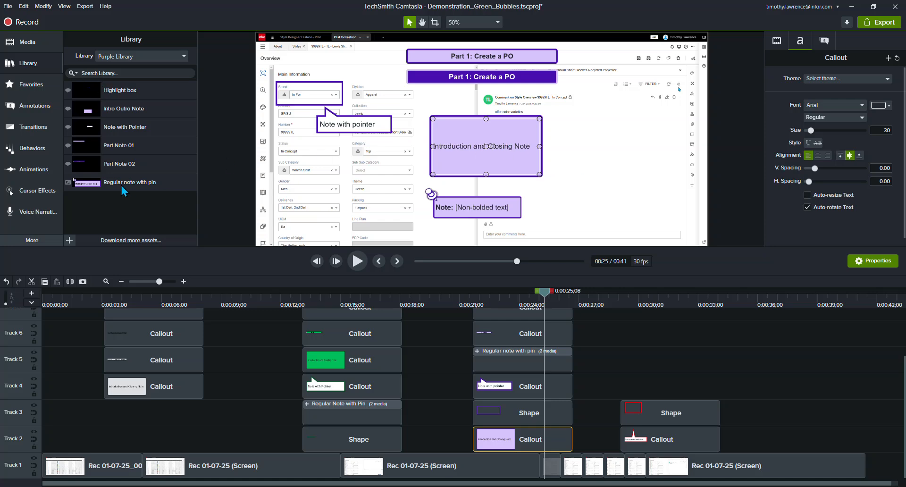
Step: Add Part Note 01 from the Purple Library to the canvas beside the introduction note and set its font size to 29
left_click_drag(112, 145, 630, 143)
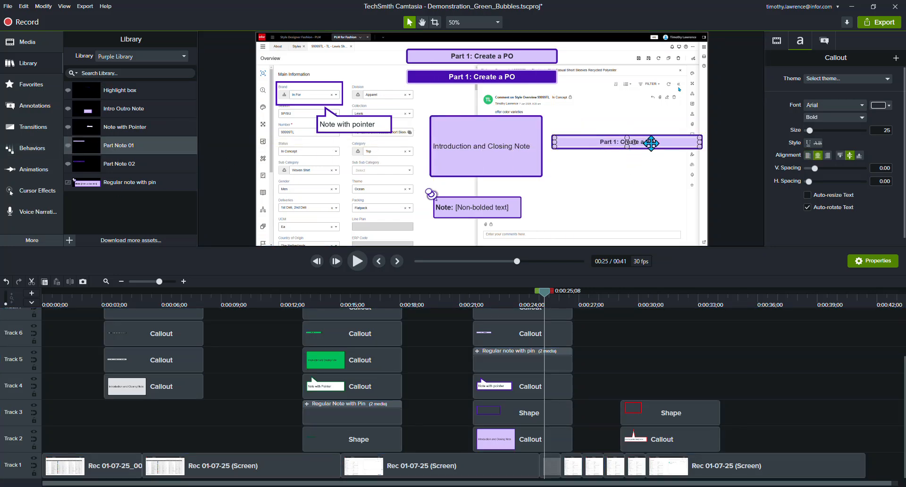
left_click(885, 131)
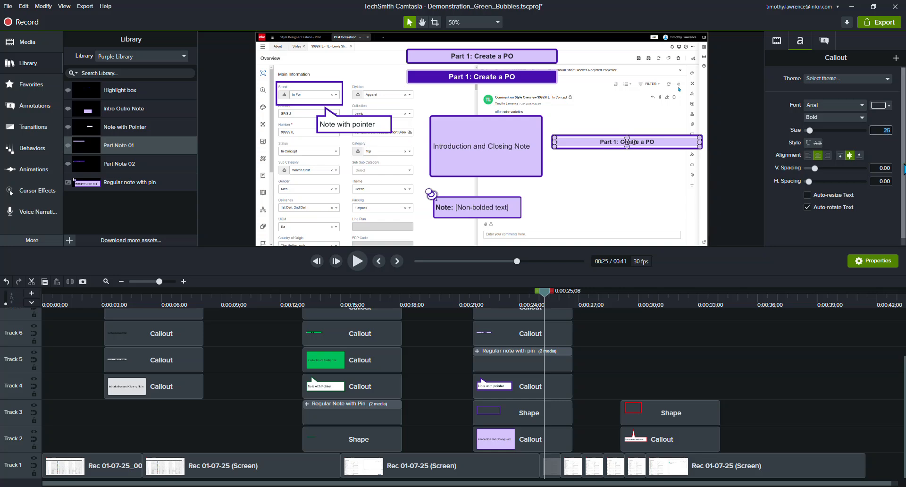
key("Return")
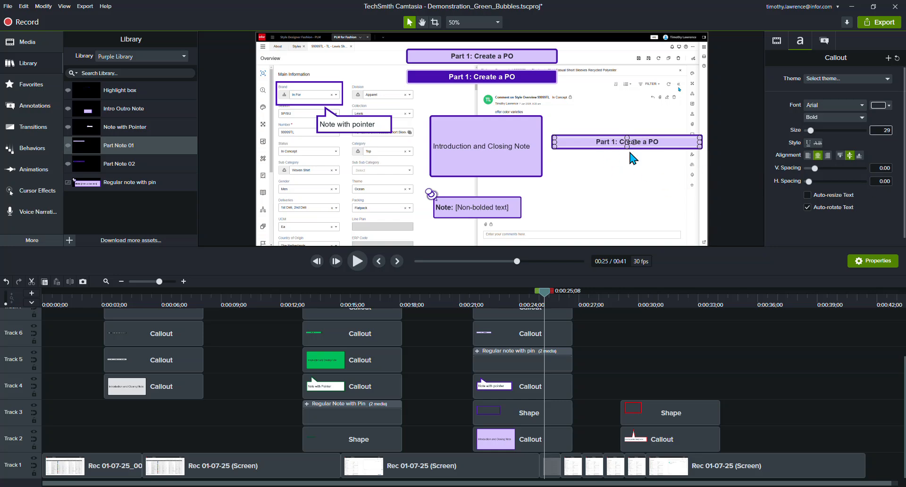